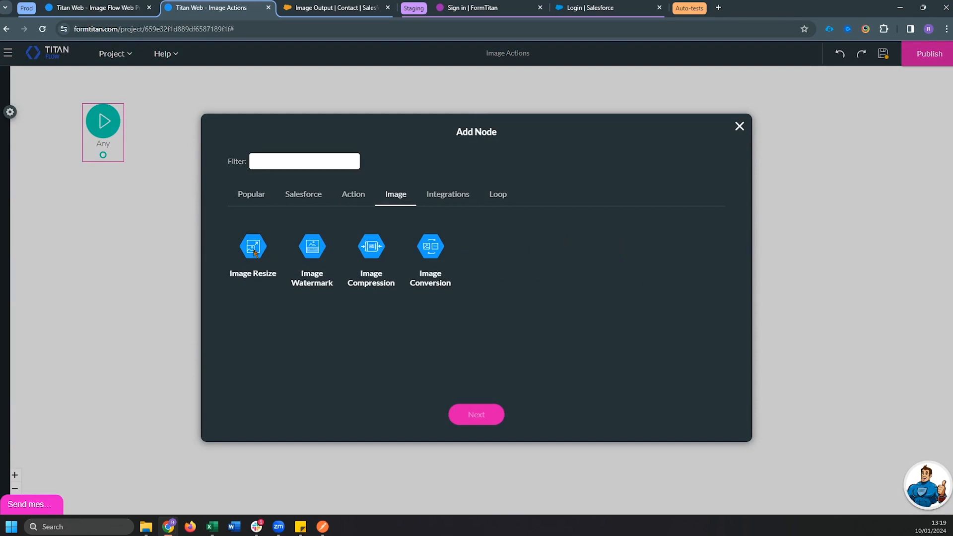
- Start an Image Resize node after the Any node and use input_image as its File In
click(254, 252)
click(484, 413)
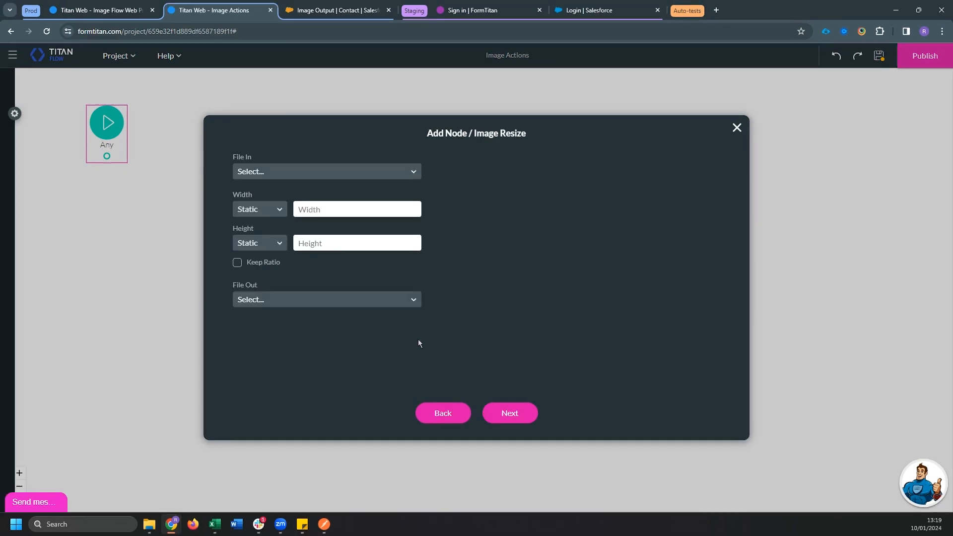
click(257, 172)
click(257, 199)
- Try Field as the source for the resize width and height, browse the width fields, and return both sources to Static
click(255, 214)
click(251, 230)
click(258, 243)
click(251, 265)
click(317, 216)
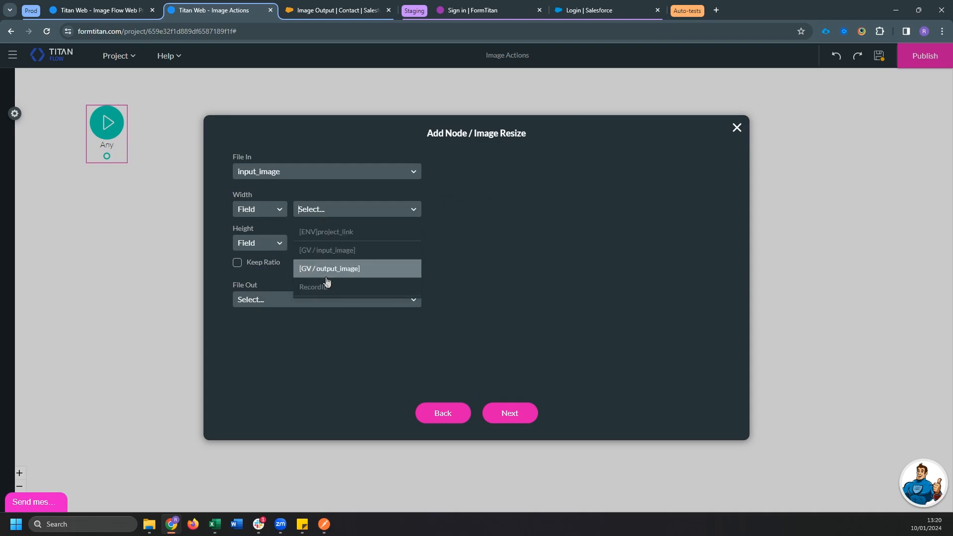
click(273, 212)
click(267, 249)
click(264, 242)
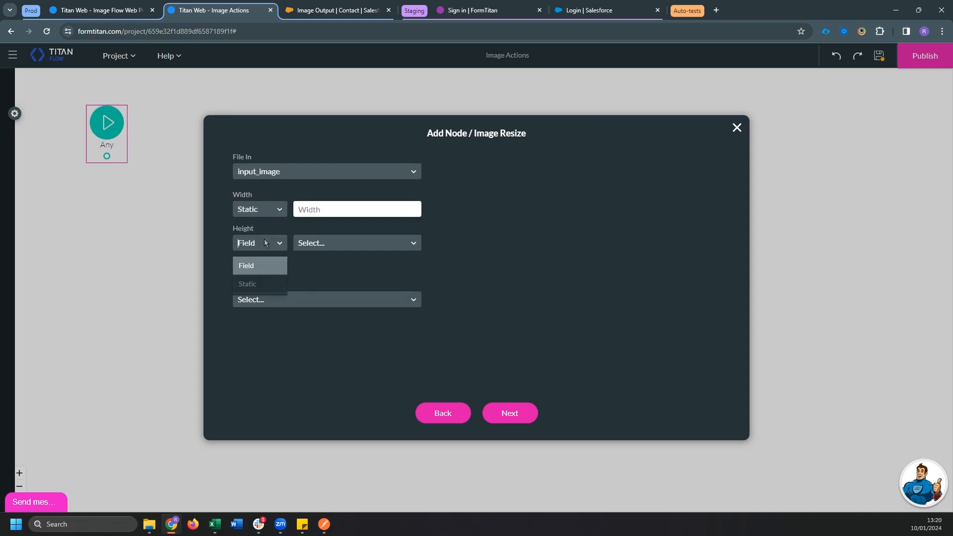
click(266, 284)
- Set the resize width to 200 and the height to 150 with Keep Ratio enabled
click(324, 215)
text(200)
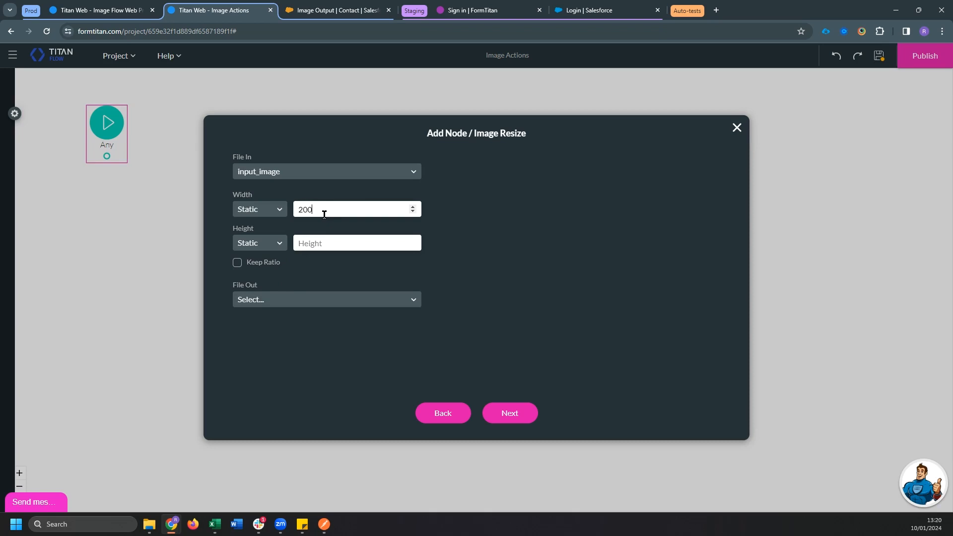
click(322, 240)
text(150)
click(238, 264)
- Set File Out to output_image and insert the resize node with the tag name "Resize image"
click(281, 294)
click(257, 338)
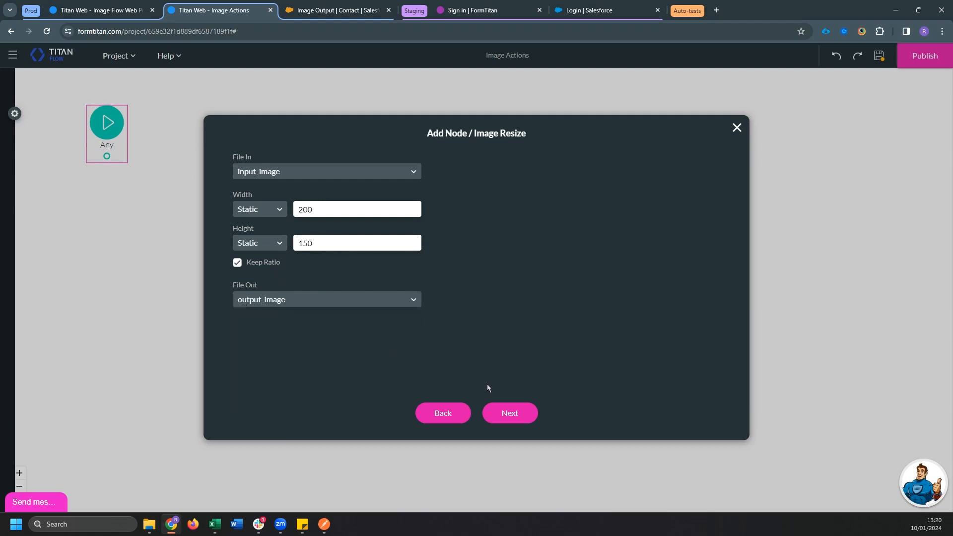
click(510, 413)
text(Resize image)
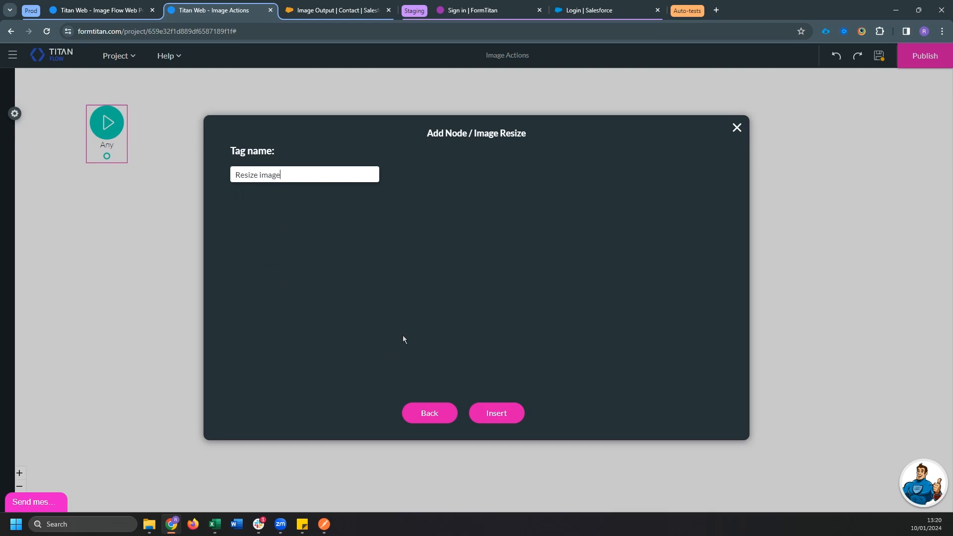
click(493, 412)
- Connect the Resize image node to the Push output into Salesforce node, and save and publish the flow
drag(216, 231, 396, 288)
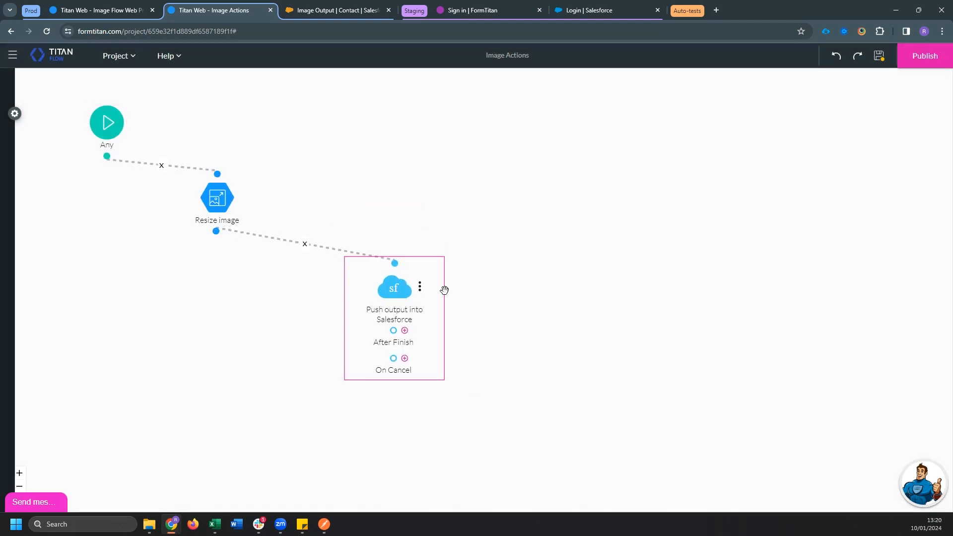
click(879, 58)
click(923, 59)
- Open the on-click action of the Call Flow button in the Image Flow Web Project
click(149, 13)
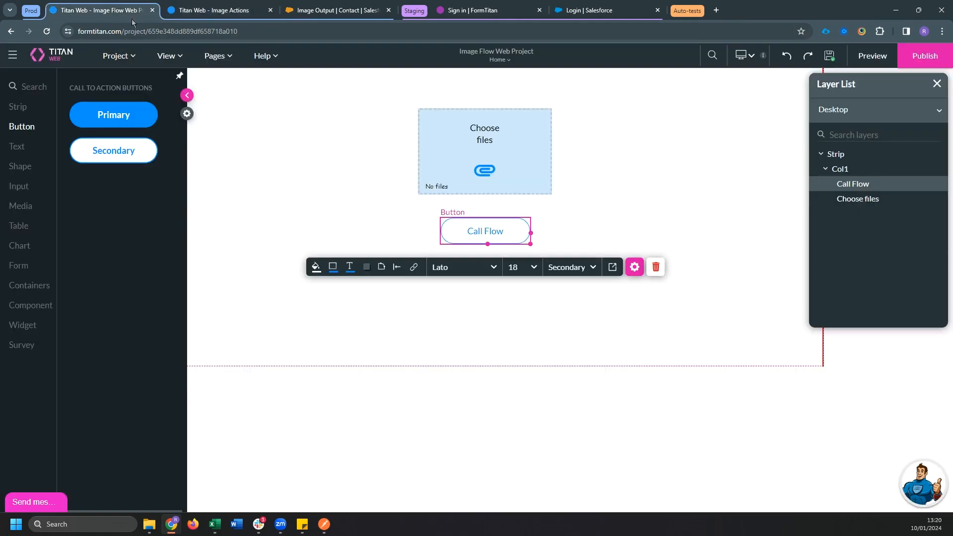
click(530, 164)
click(516, 259)
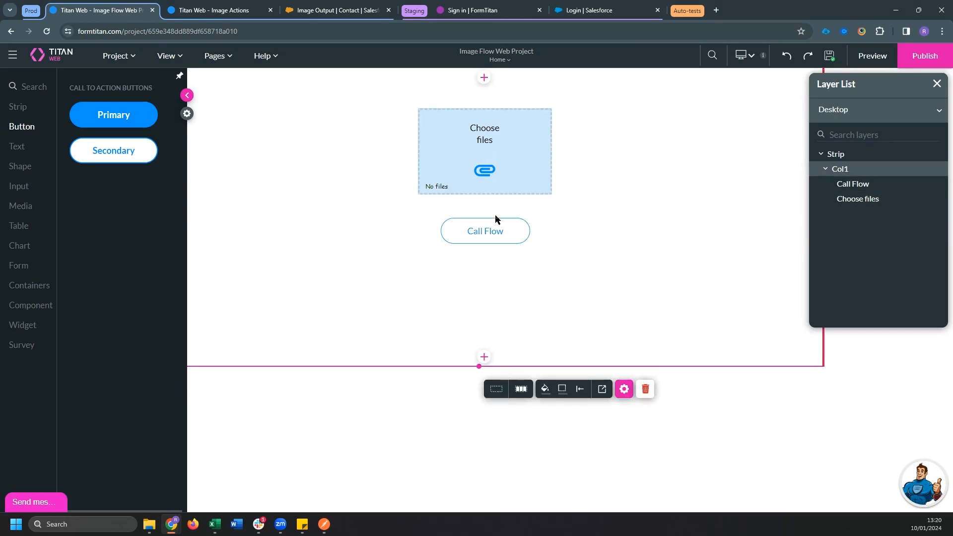
click(493, 238)
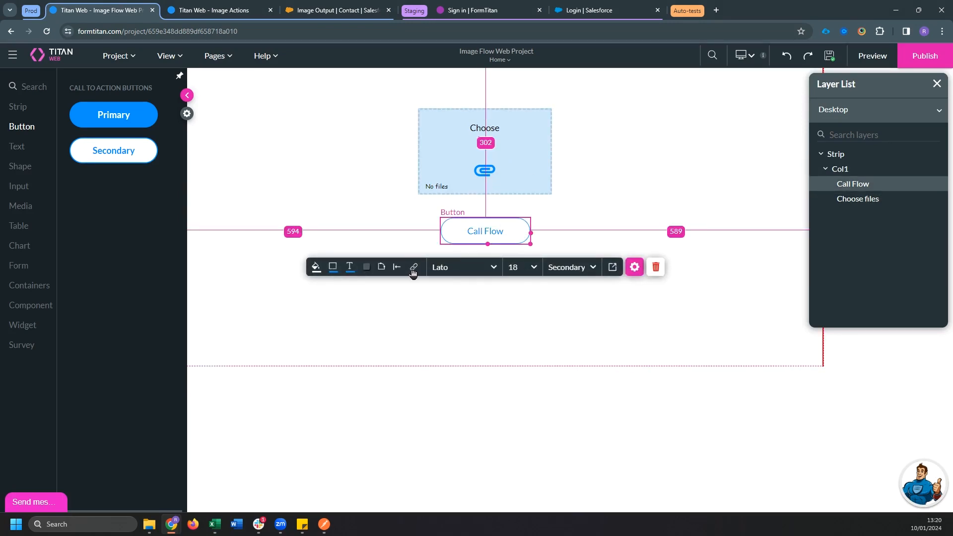
click(413, 268)
- Set up a Flow node after Start that runs the Image Actions flow, leaving Run in Background off
click(182, 237)
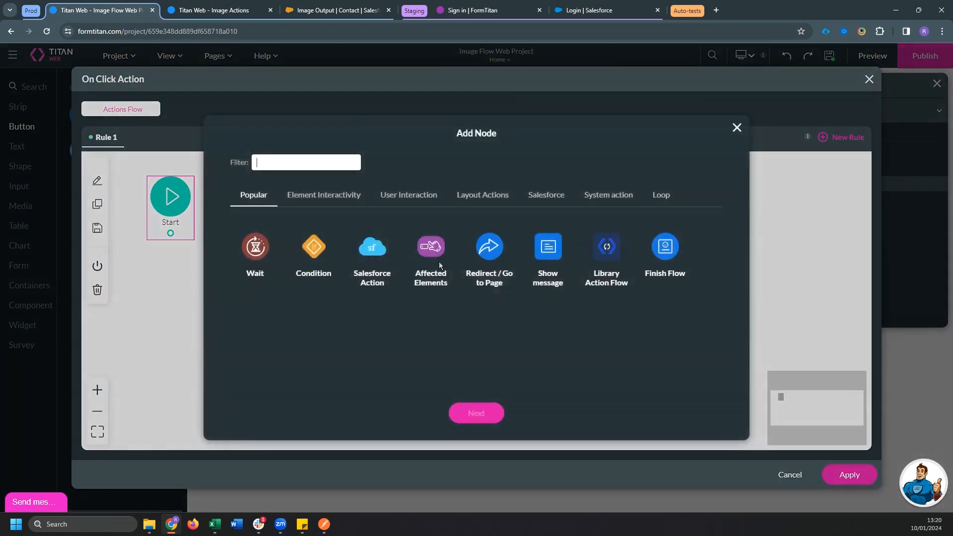
text(flow)
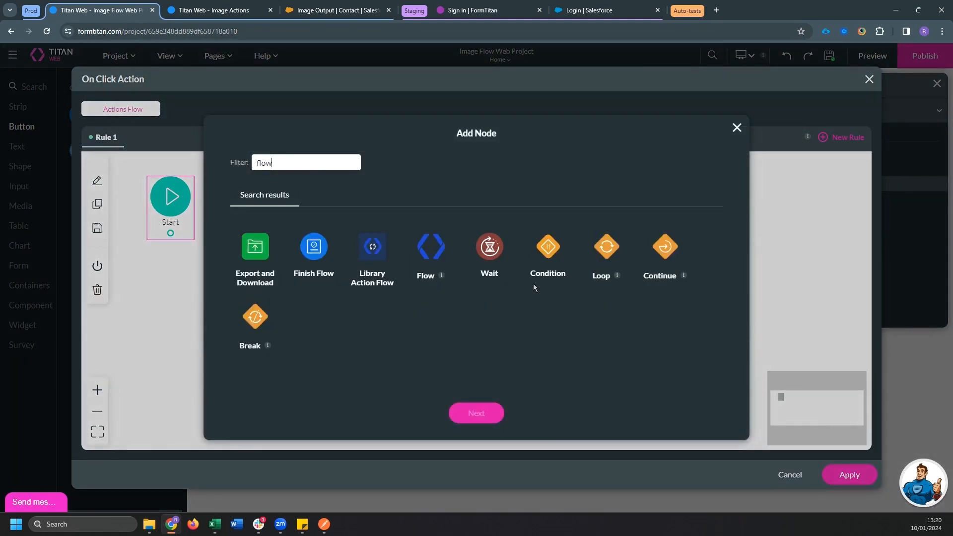
click(423, 244)
click(474, 413)
click(290, 218)
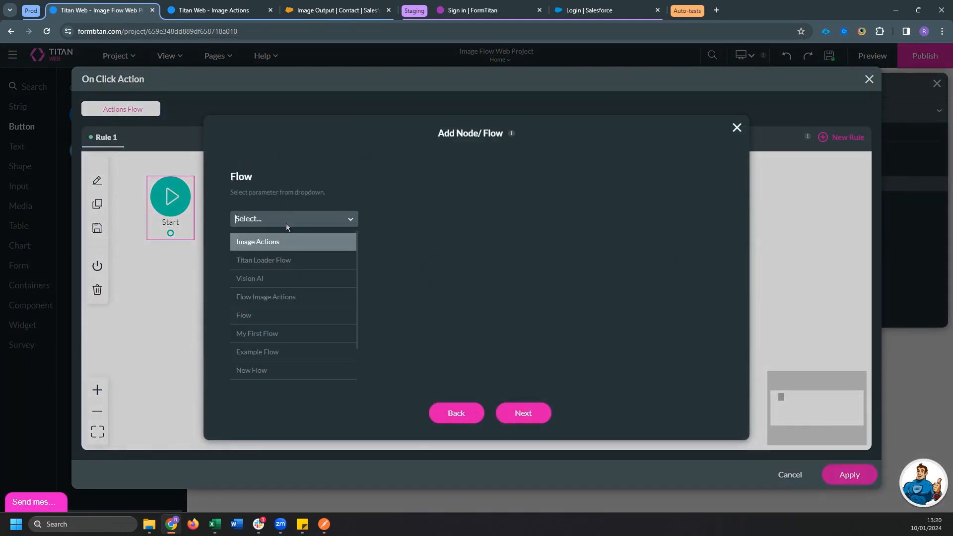
click(291, 248)
click(235, 262)
click(234, 262)
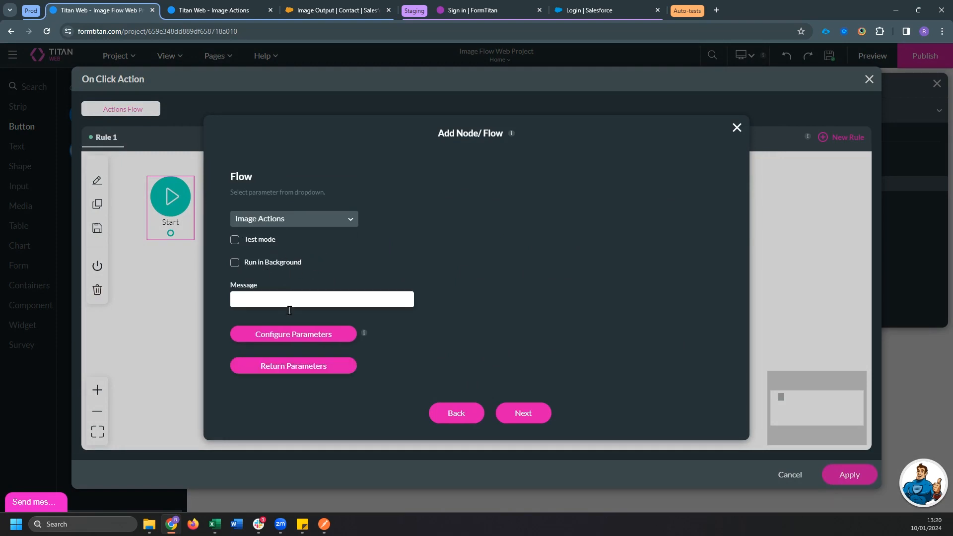
- Map the flow's input_image parameter to the field Choose files / File and apply the parameter configuration
click(310, 335)
click(450, 239)
click(465, 271)
click(523, 237)
text(file)
click(536, 257)
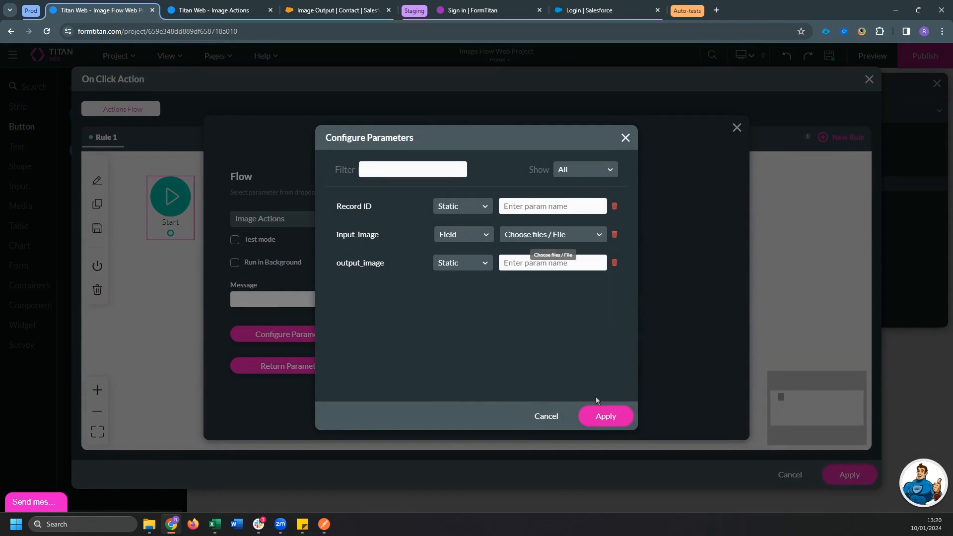
click(603, 416)
- Insert the Flow node and apply the Call Flow button's on-click action
click(520, 413)
click(506, 413)
click(849, 474)
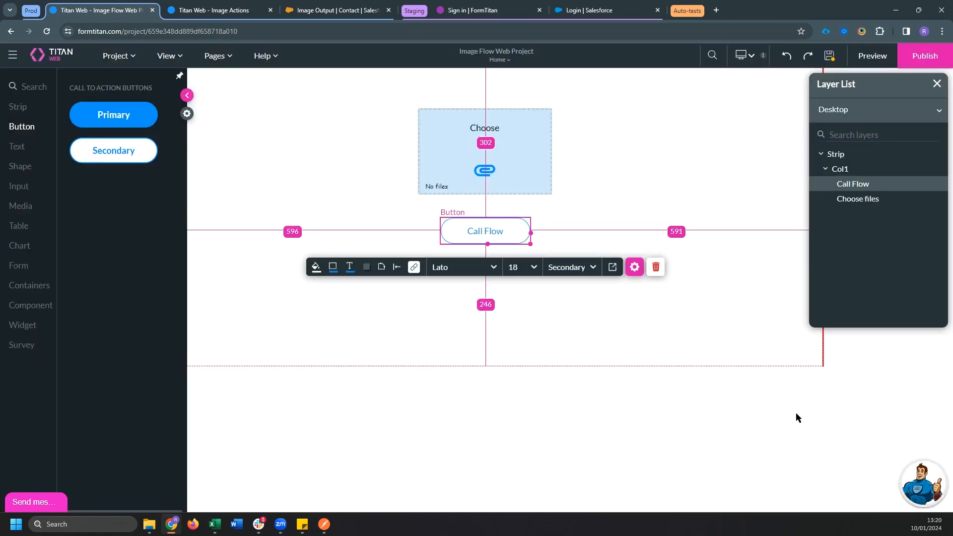
- Preview the web project, upload the image from Downloads and call the flow
click(872, 56)
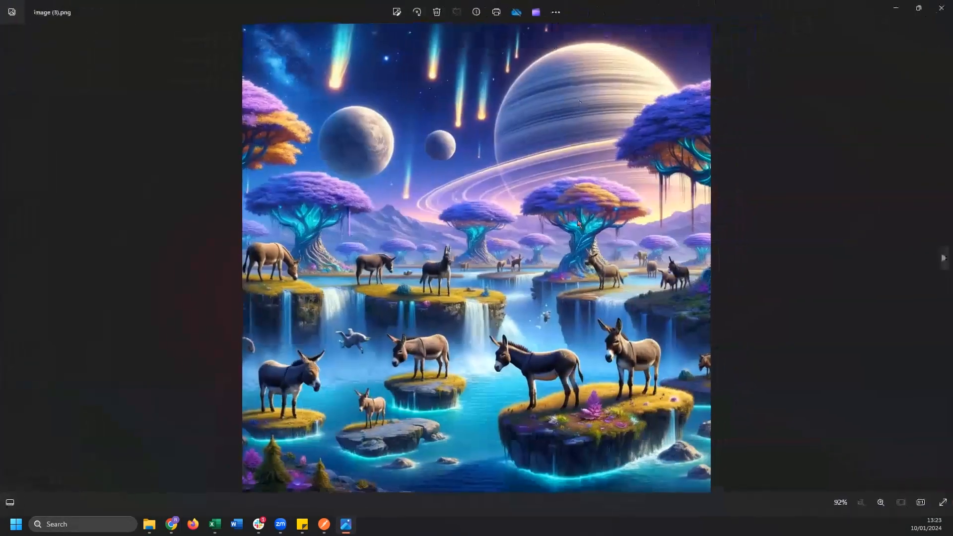
click(942, 9)
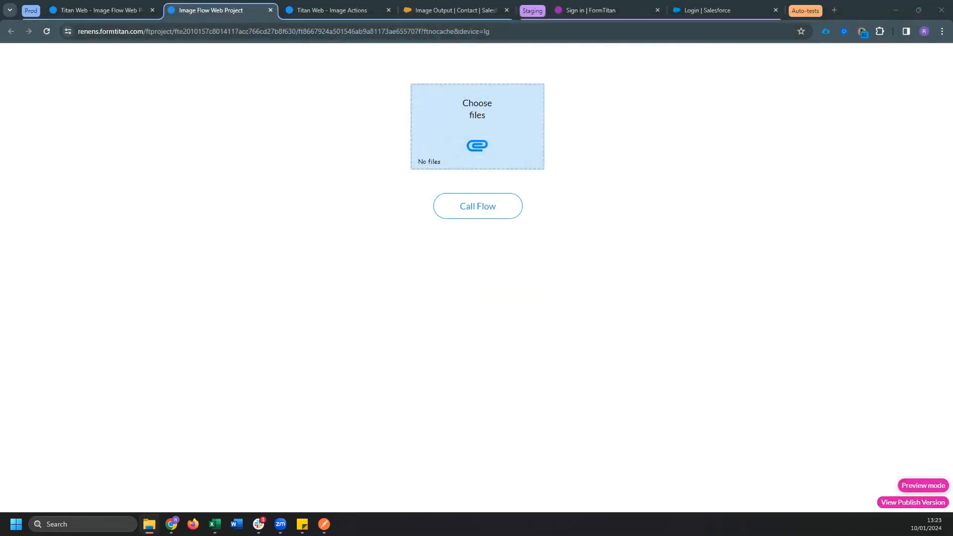
click(498, 126)
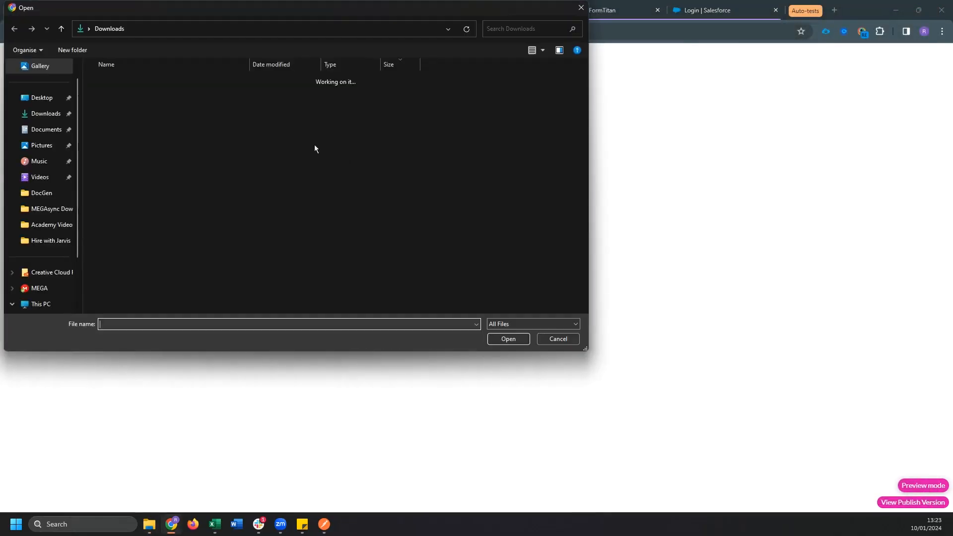
double_click(166, 95)
click(469, 206)
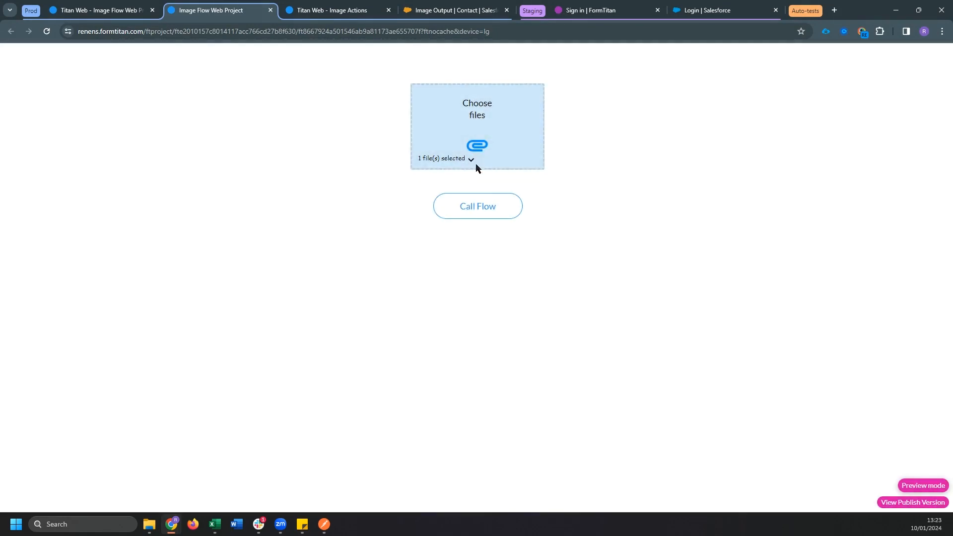
- Refresh the Image Output contact in Salesforce and open the resize_output attachment to examine the resized image
click(469, 4)
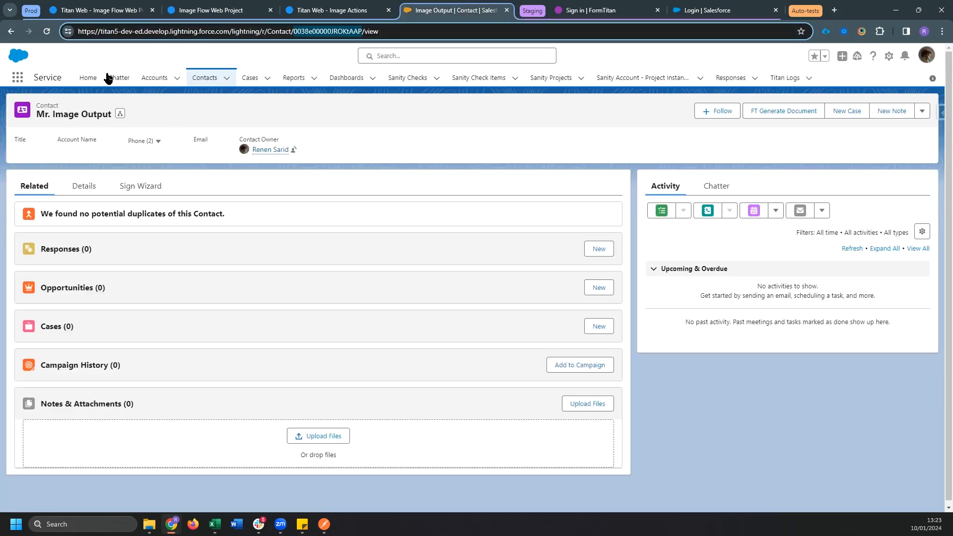
click(47, 32)
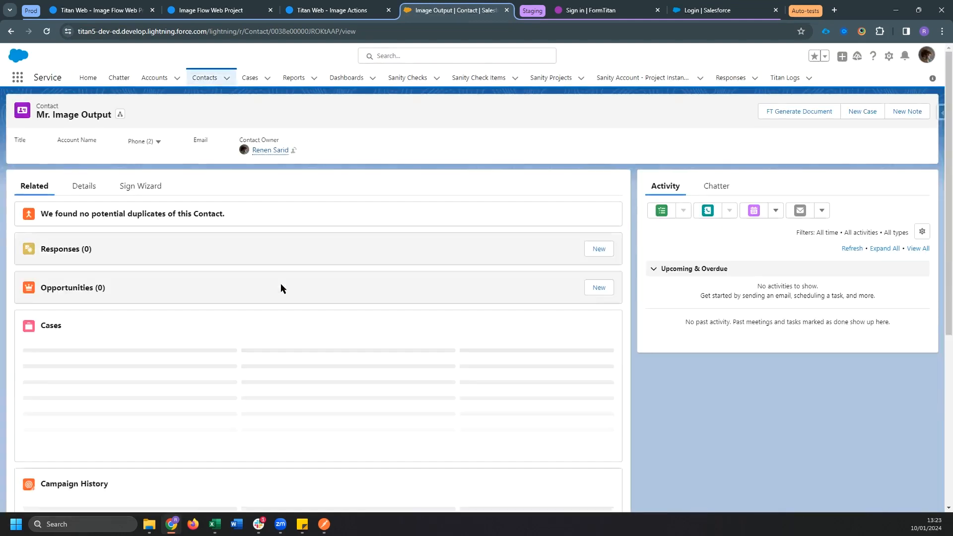
click(132, 430)
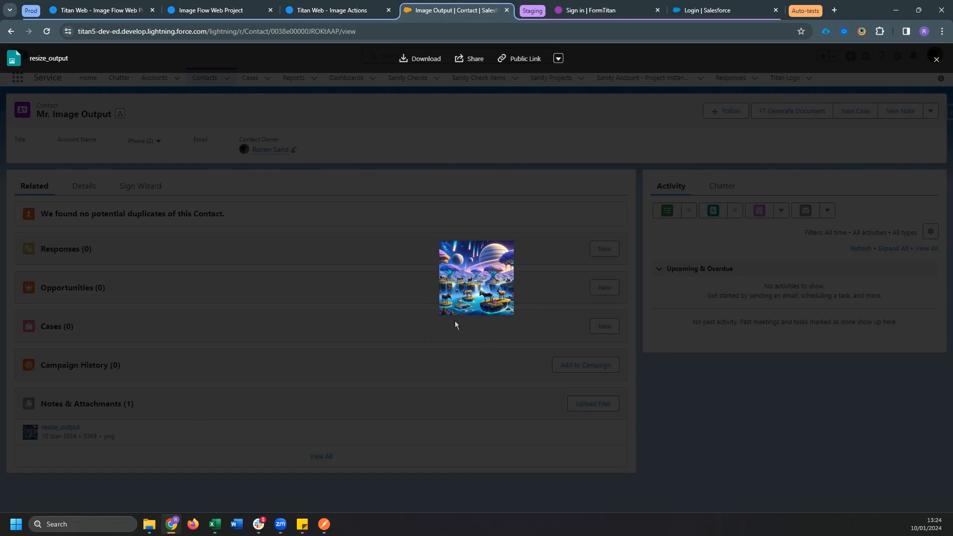
- Return to the Image Actions flow and delete the Resize image node
click(342, 10)
click(695, 121)
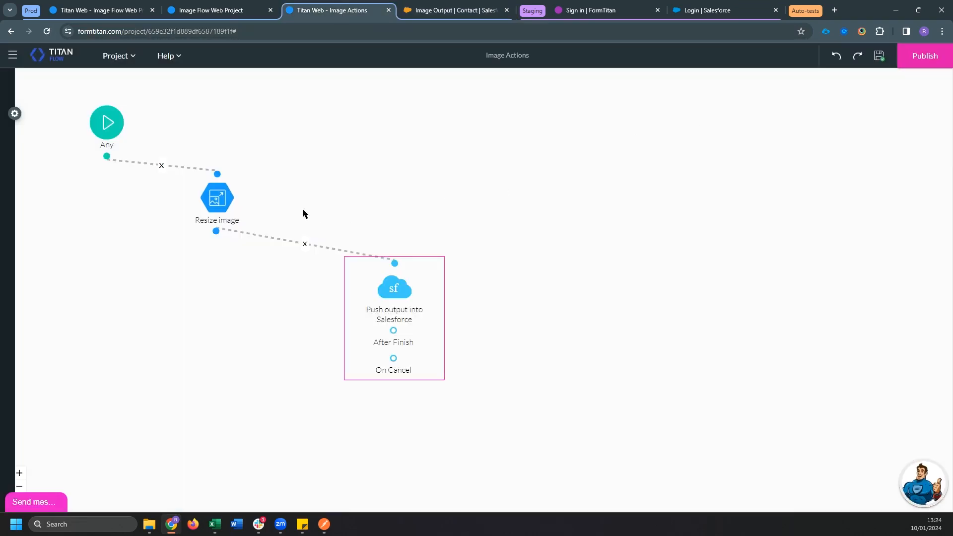
right_click(238, 204)
click(276, 215)
- Start adding an Image Watermark node after the Any node
click(118, 162)
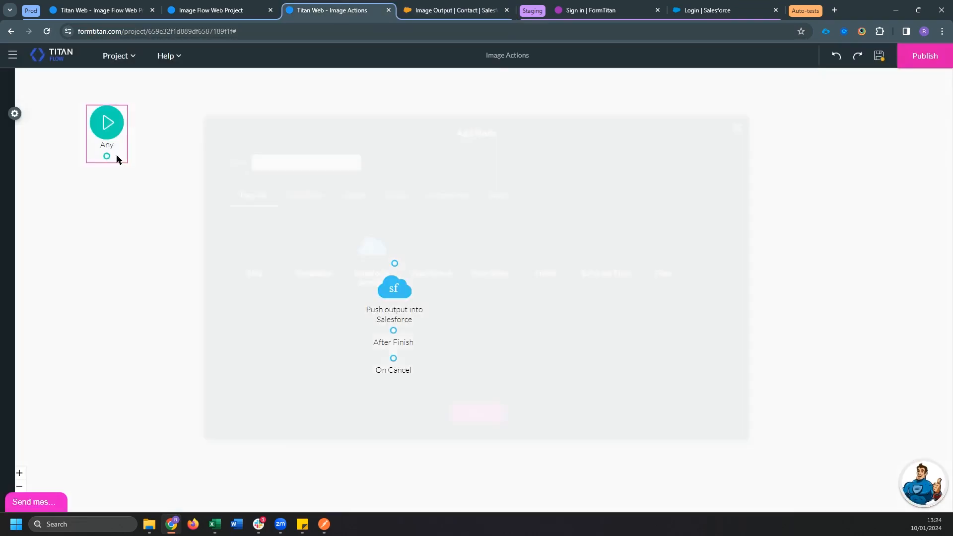
click(397, 196)
click(318, 266)
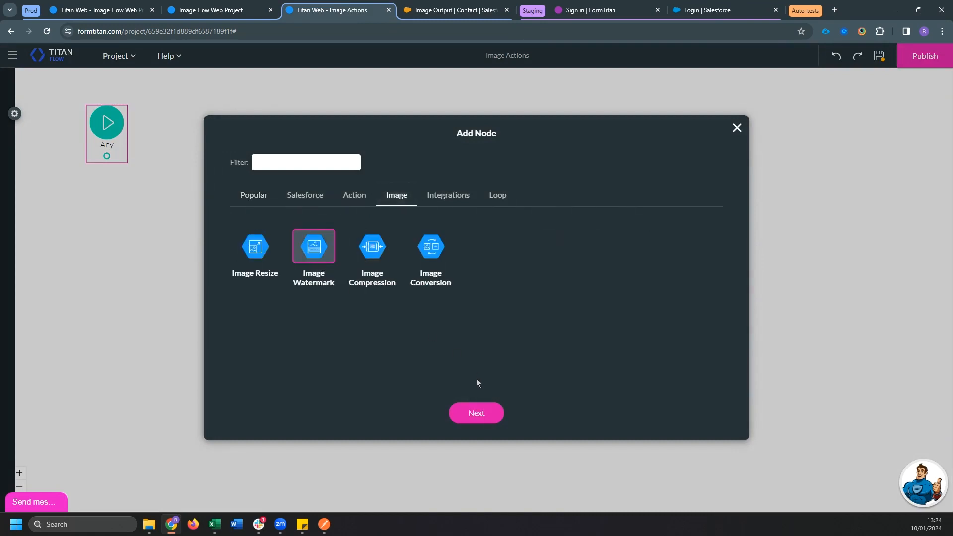
click(491, 413)
- Set the watermark node's File In to input_image and File Out to output_image
click(272, 175)
click(270, 200)
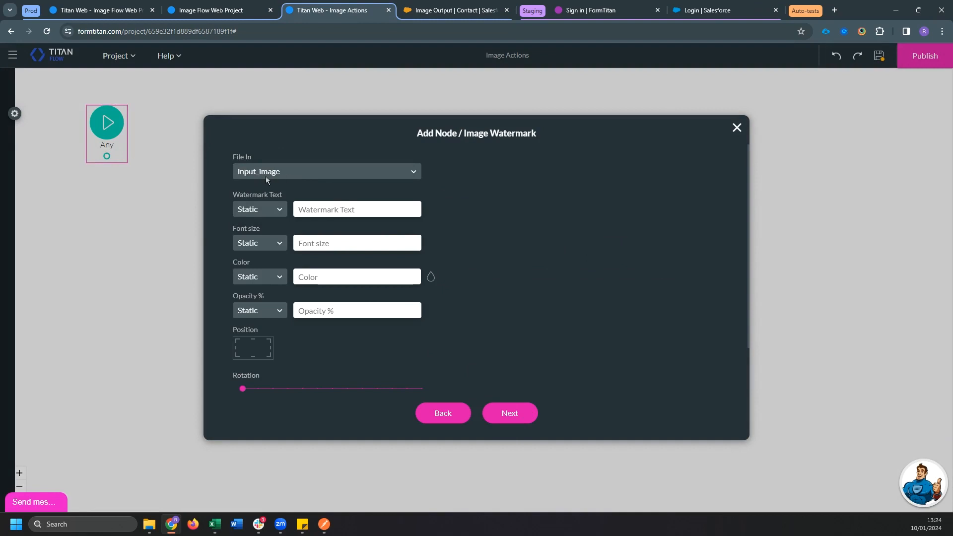
scroll(292, 181, down, 2)
click(271, 374)
click(265, 404)
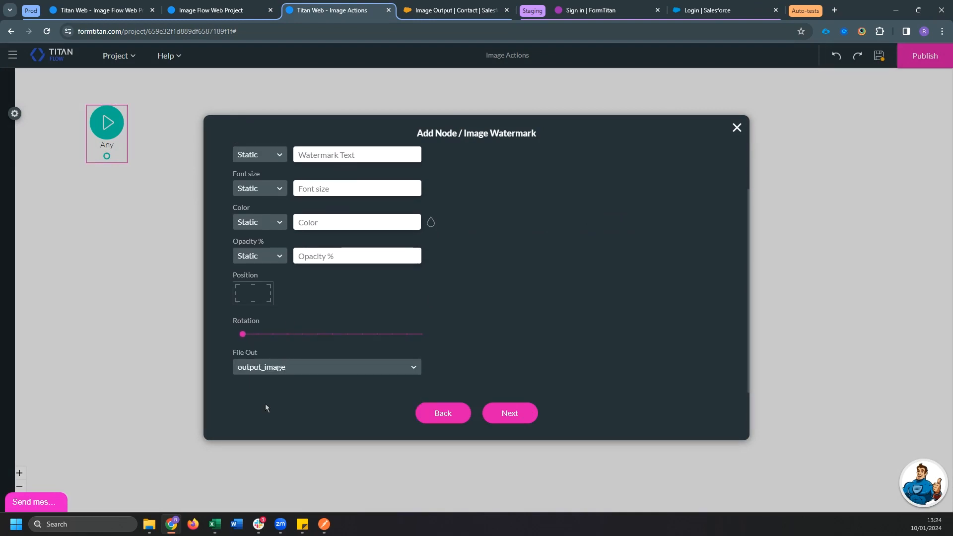
- Configure the watermark with the text WATERMARK, font size 120, colour #ff0000ff, opacity 100% and a centred position
scroll(292, 317, up, 2)
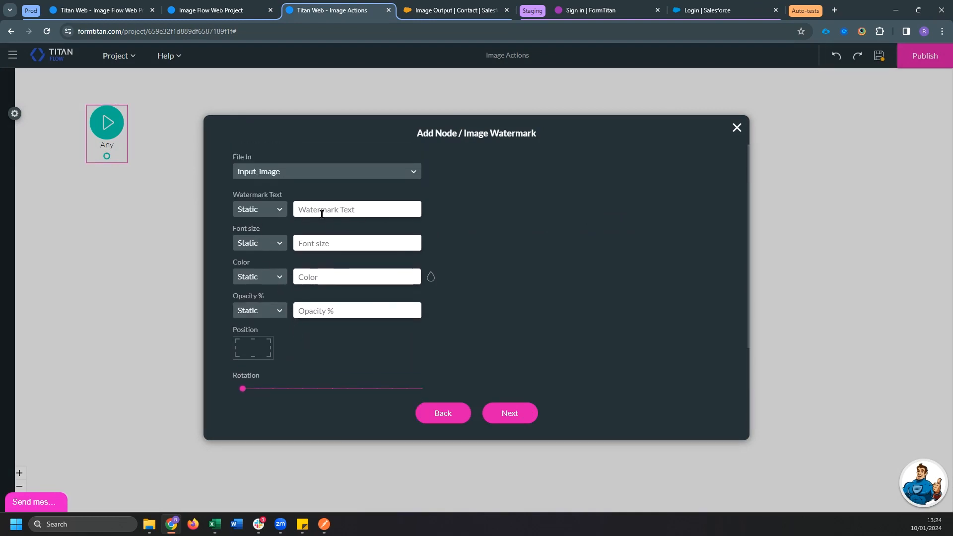
text(WATERMARK)
key(Tab)
text(120)
click(354, 272)
click(431, 278)
drag(443, 305, 497, 278)
click(498, 280)
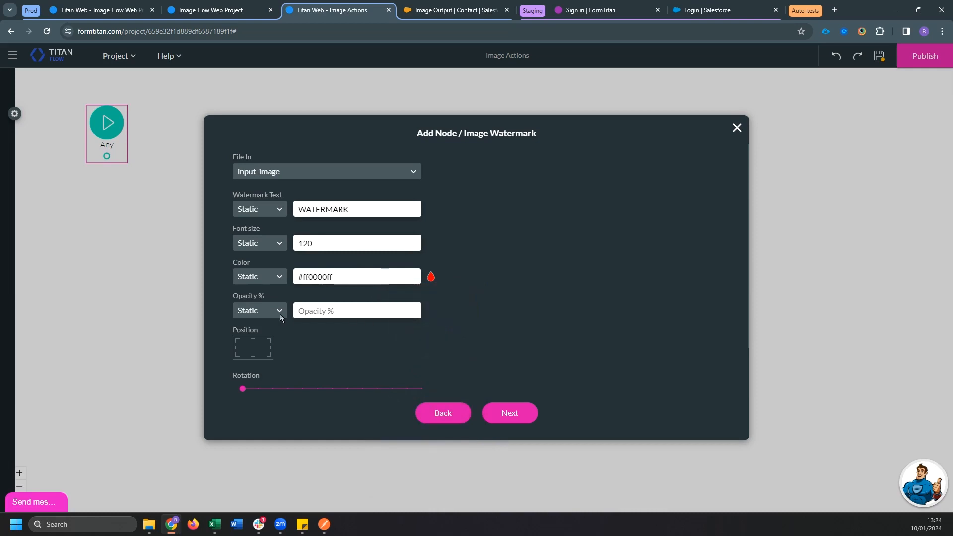
text(1)
scroll(266, 321, down, 1)
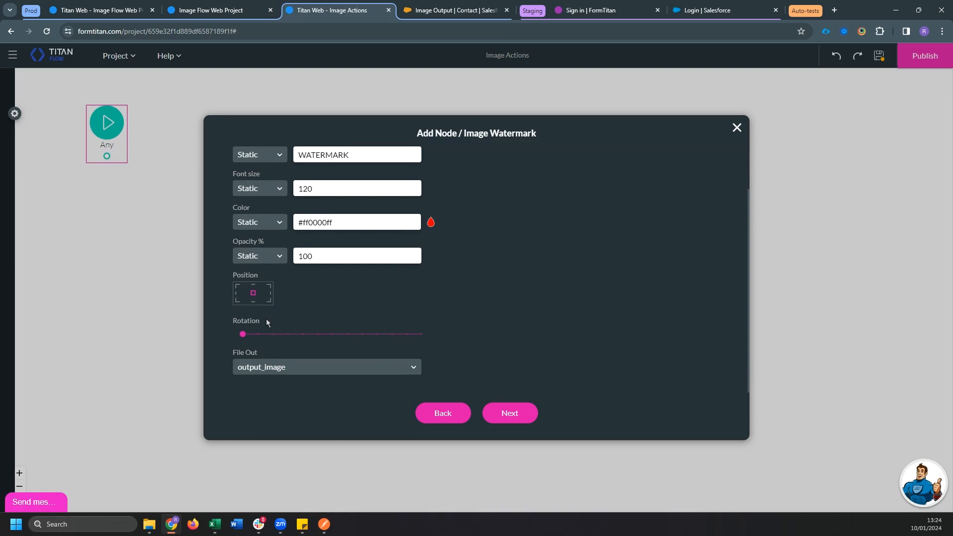
- Insert the watermark node, connect it to the Push output into Salesforce node and publish the flow
click(510, 413)
click(510, 416)
drag(215, 222, 394, 263)
click(925, 58)
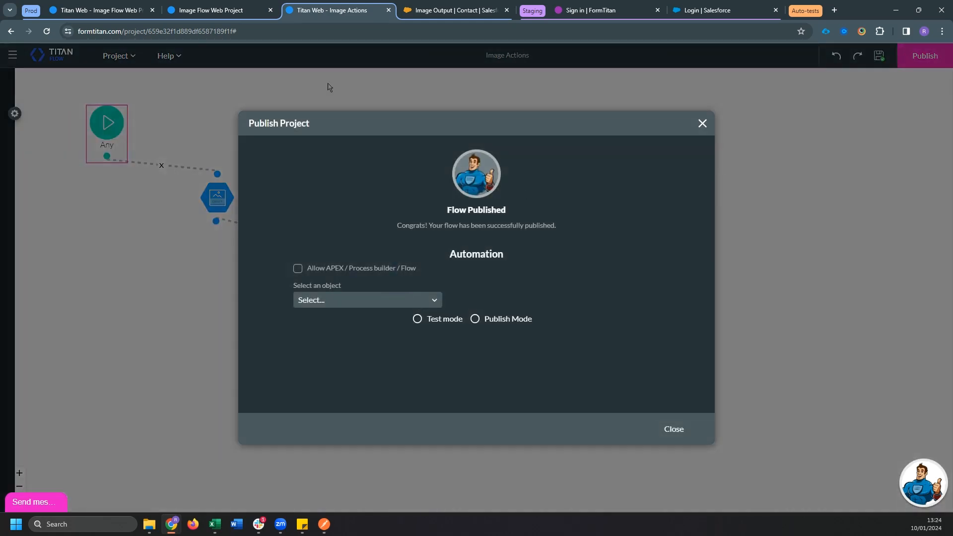
- Call the flow again from the web project preview with the image already selected
click(221, 10)
click(498, 218)
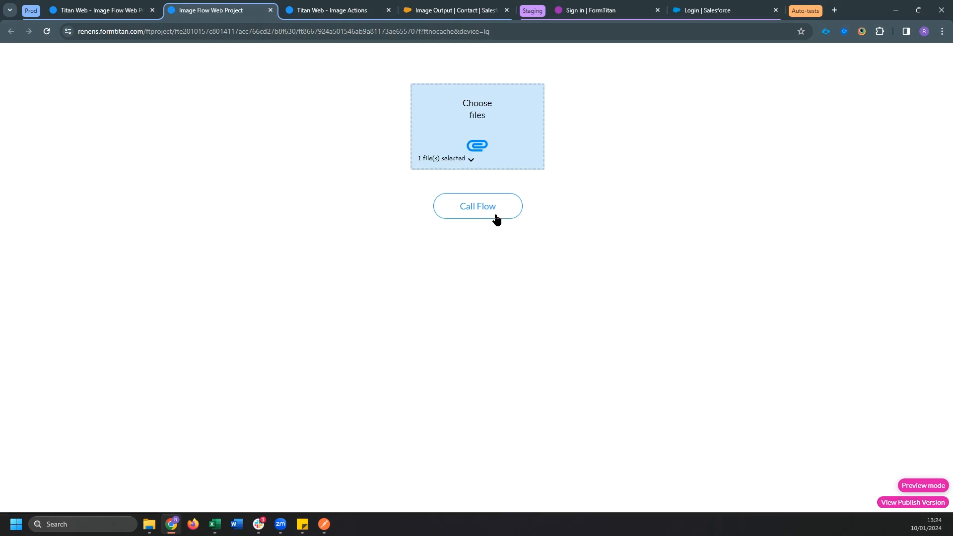
- Close the old image preview, refresh the Salesforce contact and open the newest resize_output attachment to check the watermark
click(450, 8)
click(935, 60)
click(46, 31)
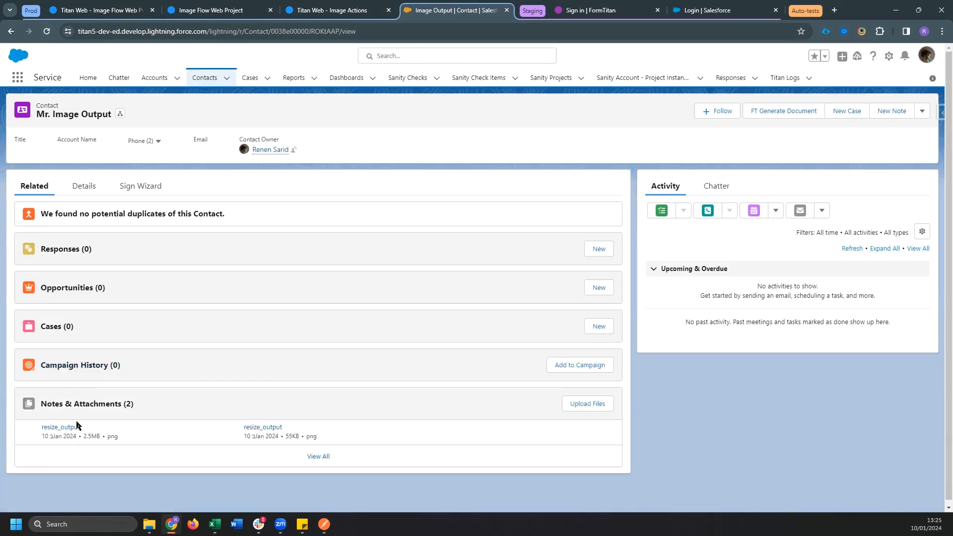
click(144, 435)
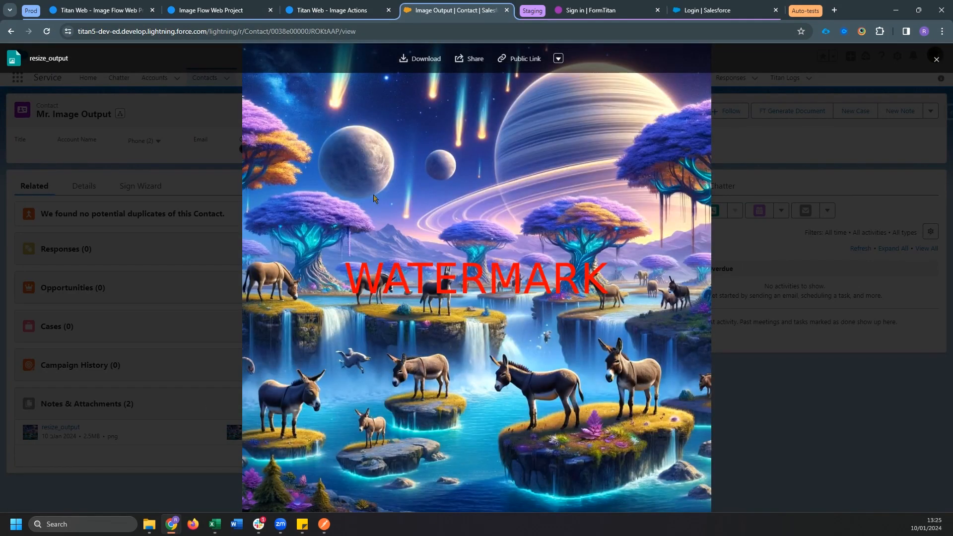
- Return to the Image Actions flow, dismiss the publish dialog and delete the watermark node
click(330, 10)
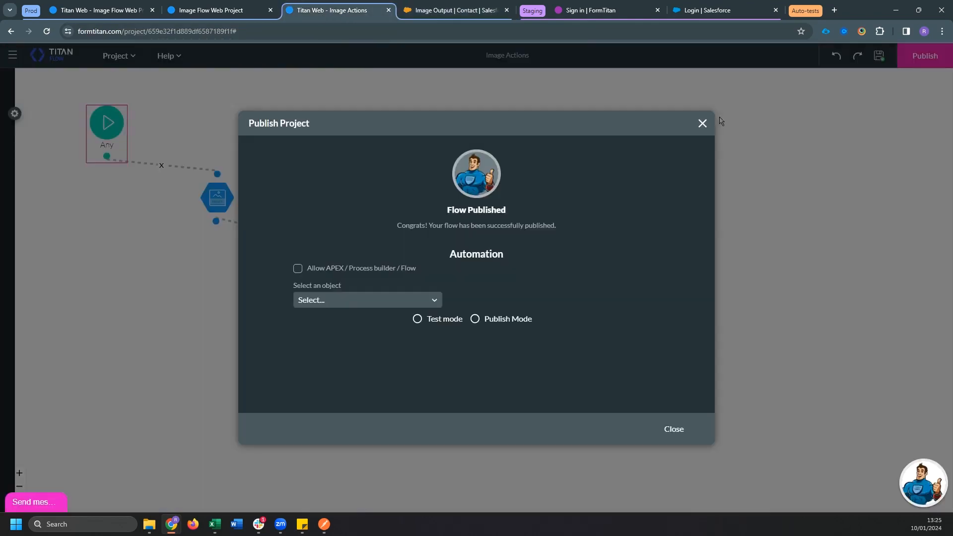
click(703, 123)
click(243, 198)
click(286, 215)
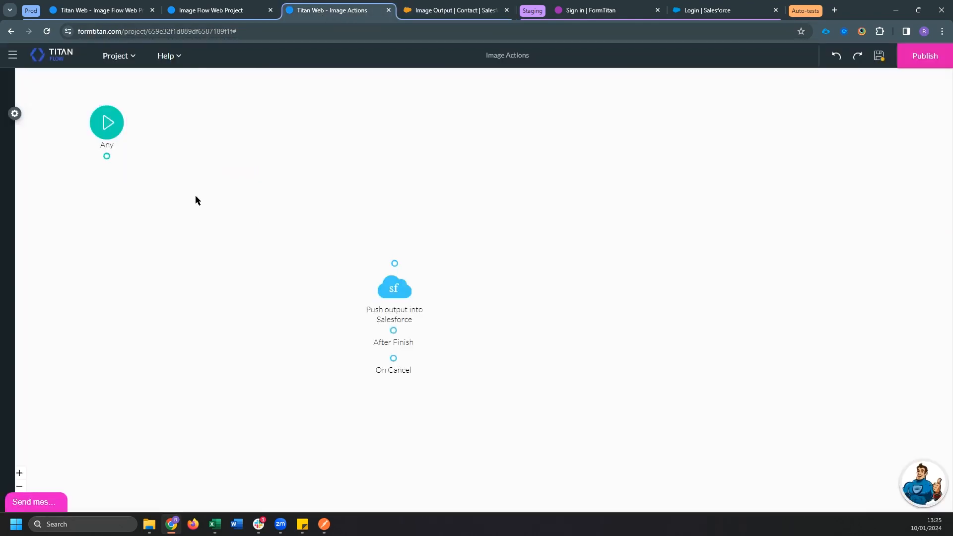
- Start adding an Image Compression node after the Any start node
click(120, 156)
click(397, 195)
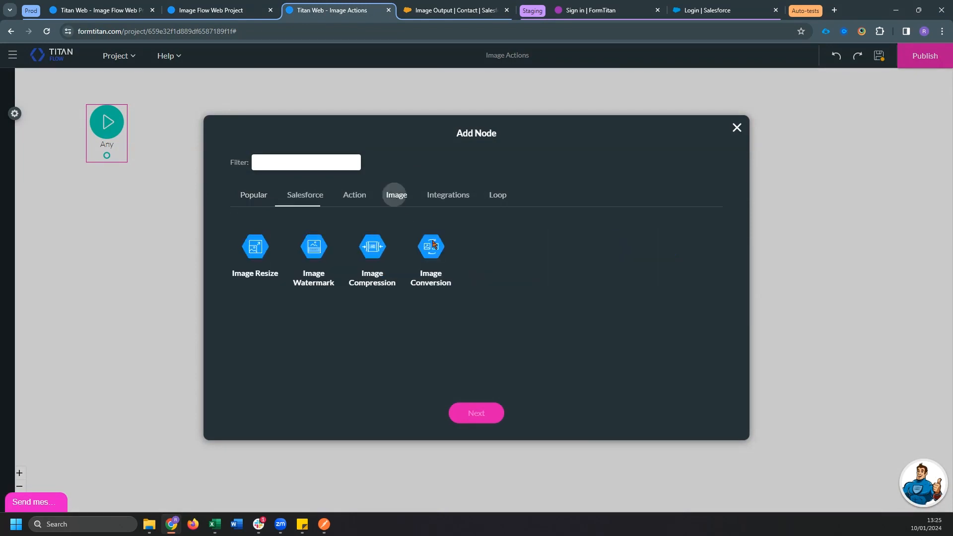
click(373, 246)
click(489, 412)
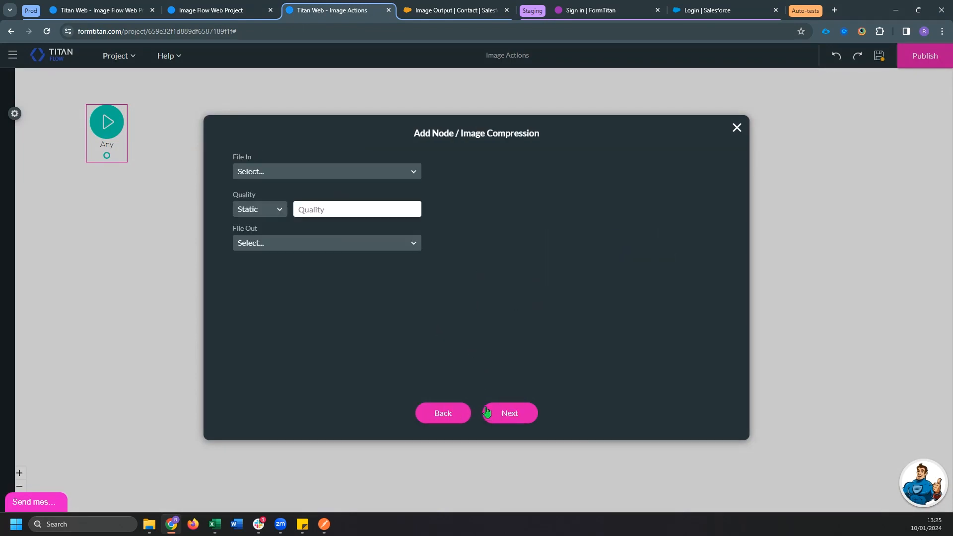
- Configure the compression with input_image as File In, a static quality of 50 and output_image as File Out
click(266, 171)
click(266, 196)
click(268, 242)
click(269, 271)
text(50)
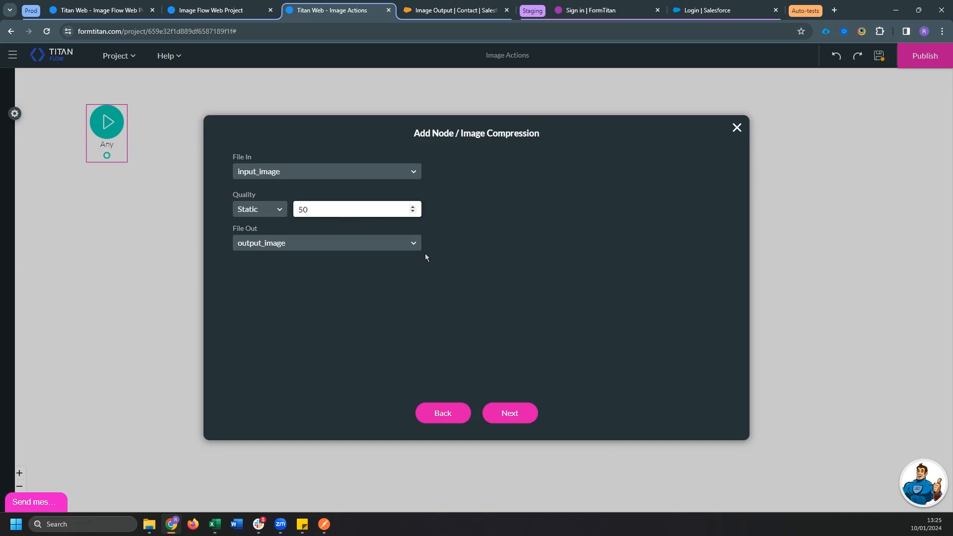
- Insert the compression node connected to the Push output into Salesforce node, and publish the flow
click(506, 420)
click(509, 413)
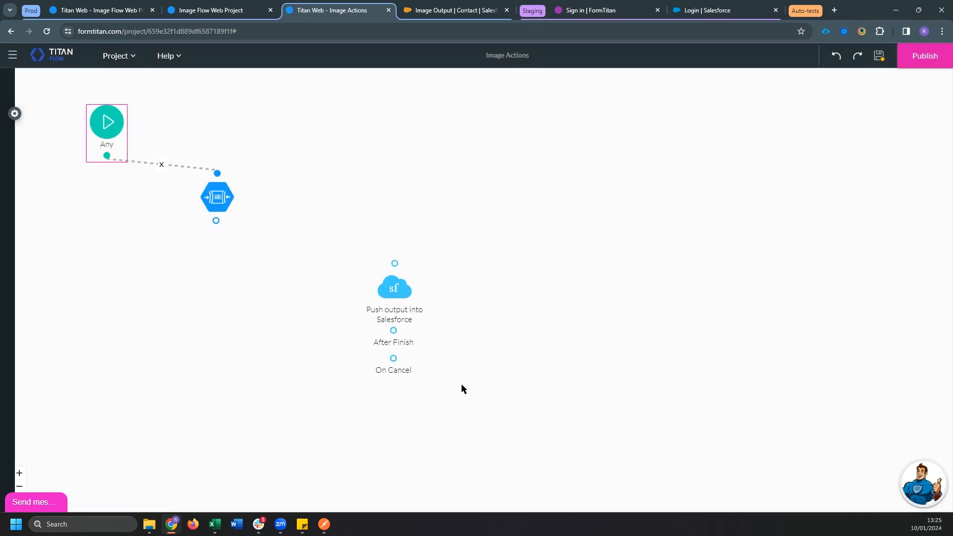
drag(216, 221, 395, 264)
click(924, 55)
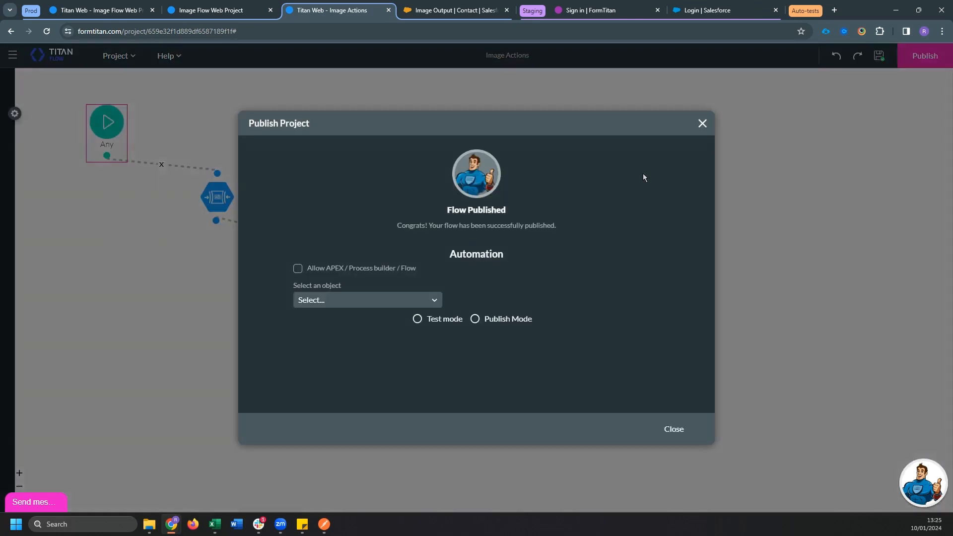
- Call the flow from the web project preview with the already selected image
click(252, 5)
click(460, 199)
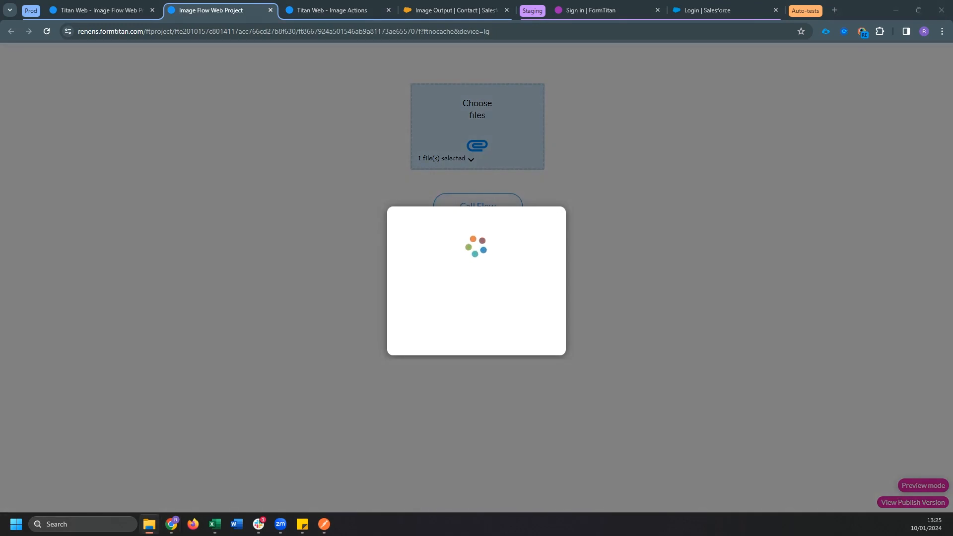
- Check the original image's file size in its Properties window and close the window
drag(454, 535, 470, 314)
drag(405, 425, 427, 423)
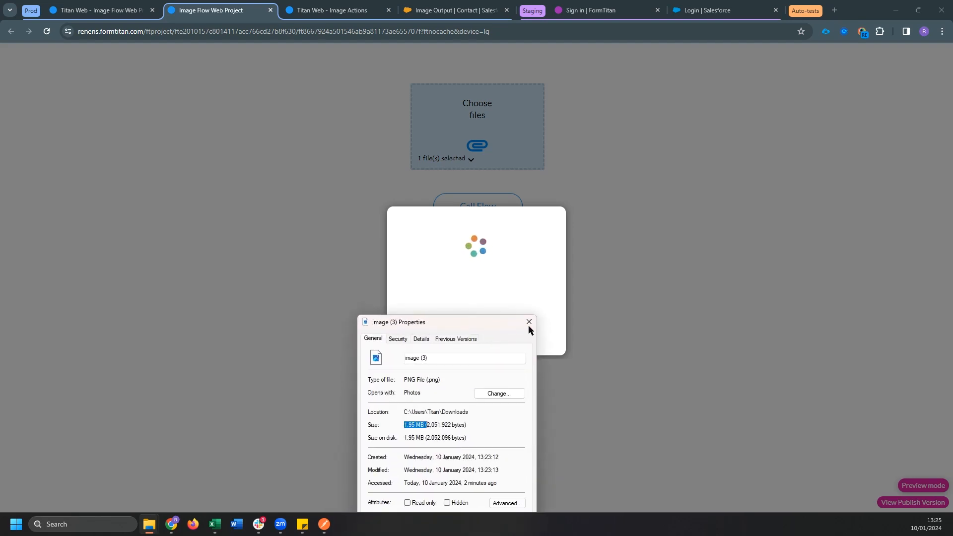
click(529, 322)
- Close the old preview, refresh the Salesforce contact and open the newest resize_output attachment to check the compressed image
click(452, 10)
click(188, 310)
key(F5)
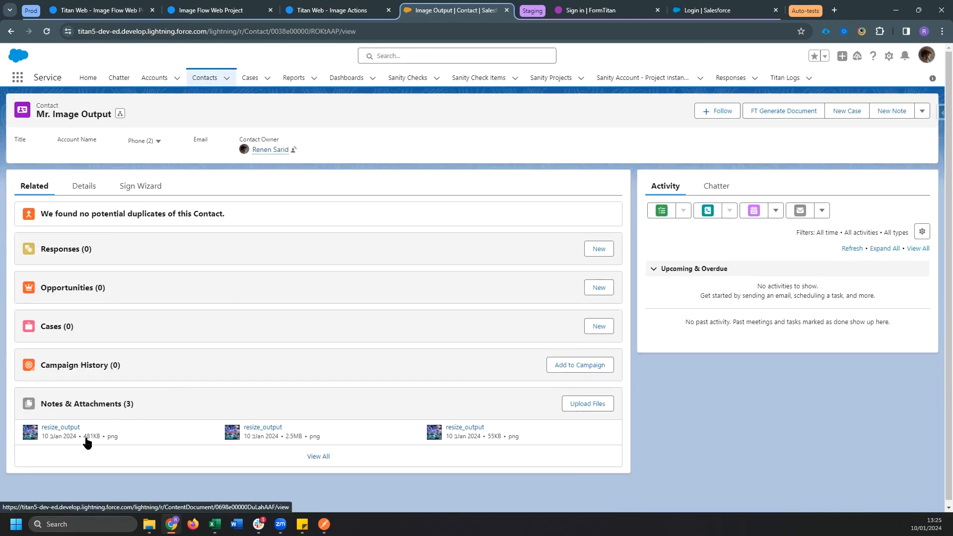
click(56, 430)
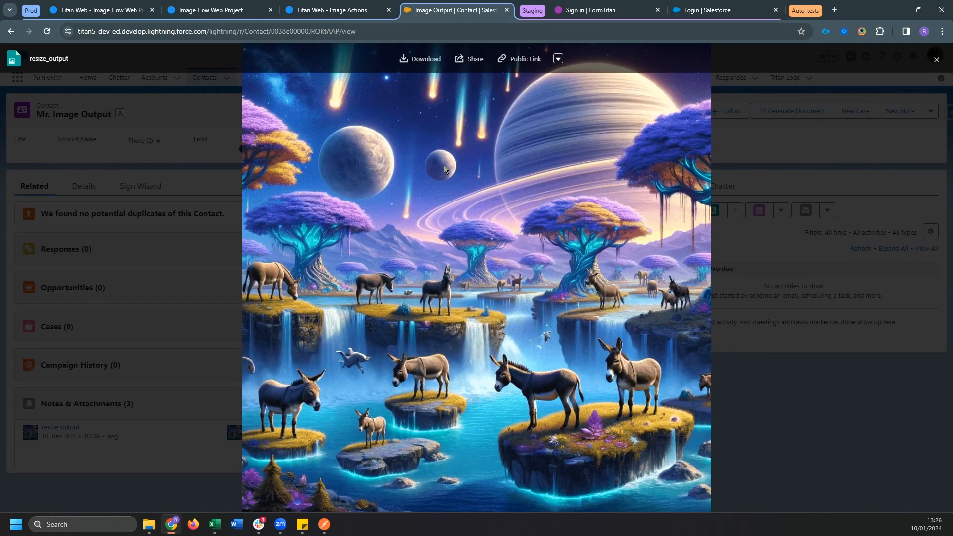
- Return to the Image Actions flow, dismiss the publish dialog and delete the compression node
click(323, 10)
click(703, 123)
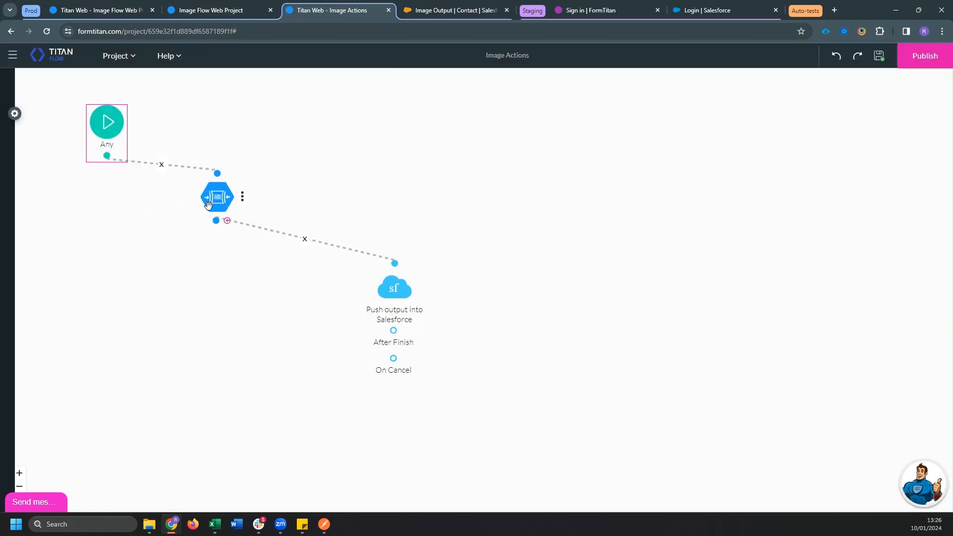
click(242, 197)
click(278, 217)
- Start adding an Image Conversion node after the Any start node
click(108, 155)
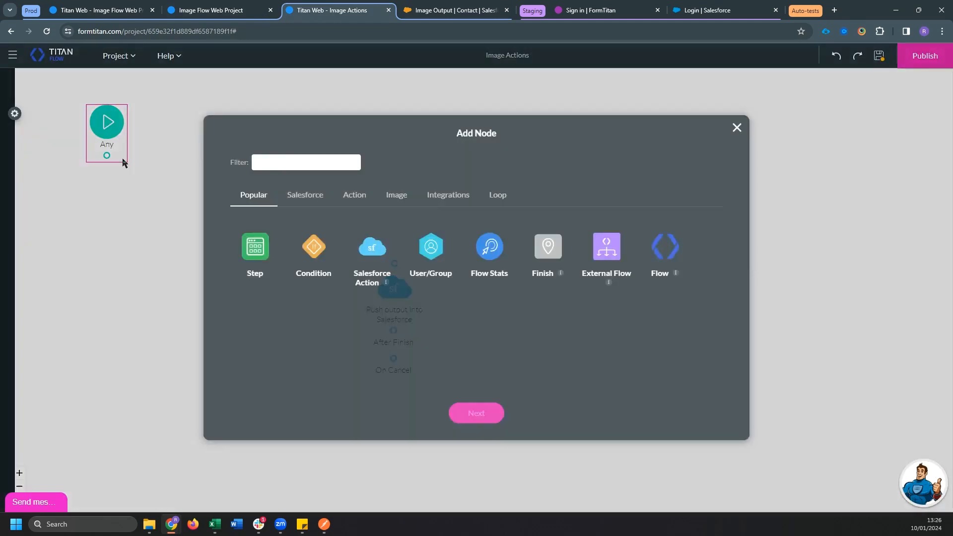
click(391, 204)
click(430, 247)
click(482, 415)
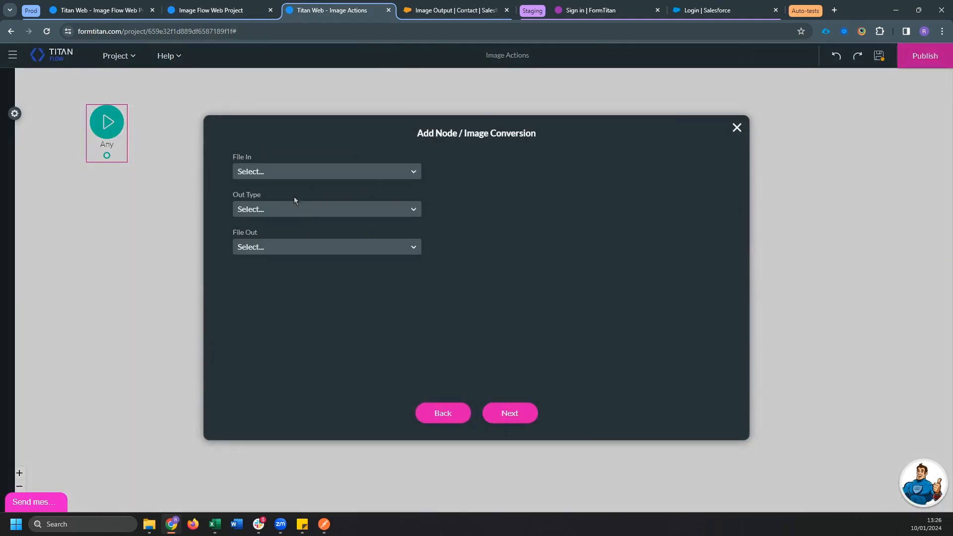
- Configure the conversion with input_image as File In, jpg as Out Type and output_image as File Out
key(alt+Tab)
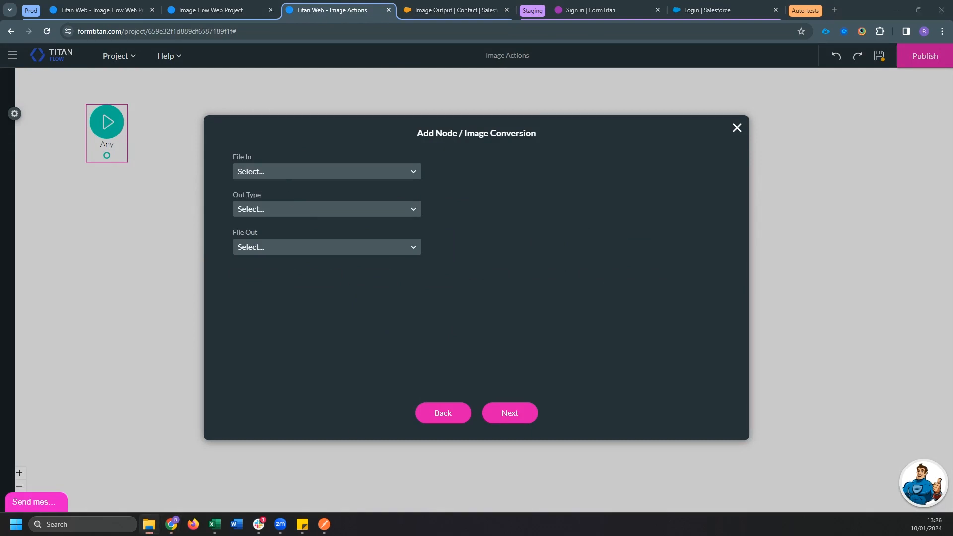
click(275, 172)
click(273, 194)
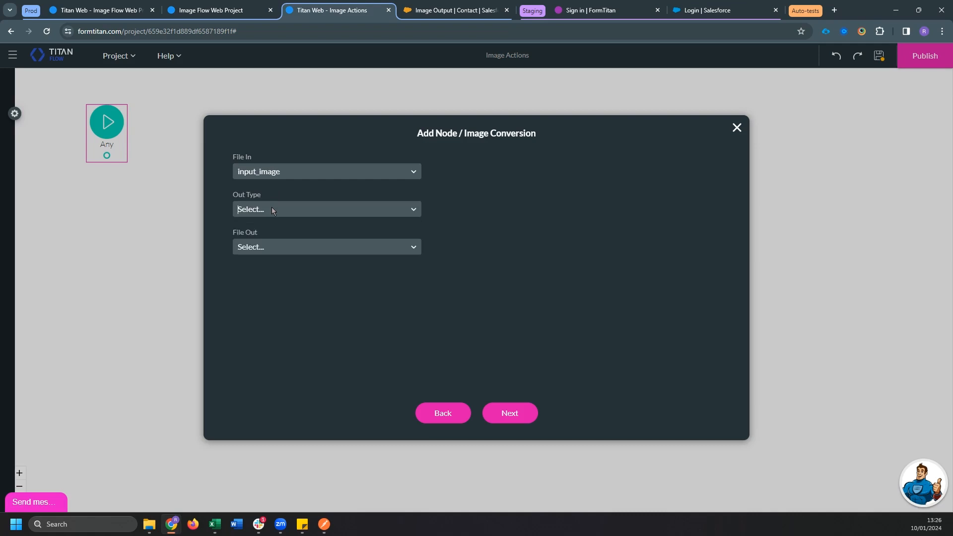
click(272, 209)
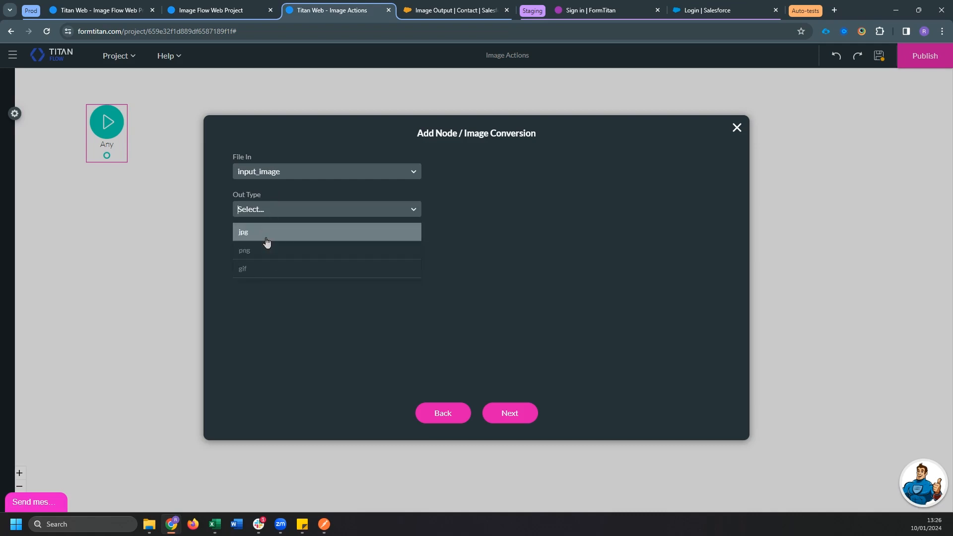
click(265, 232)
click(264, 250)
click(264, 288)
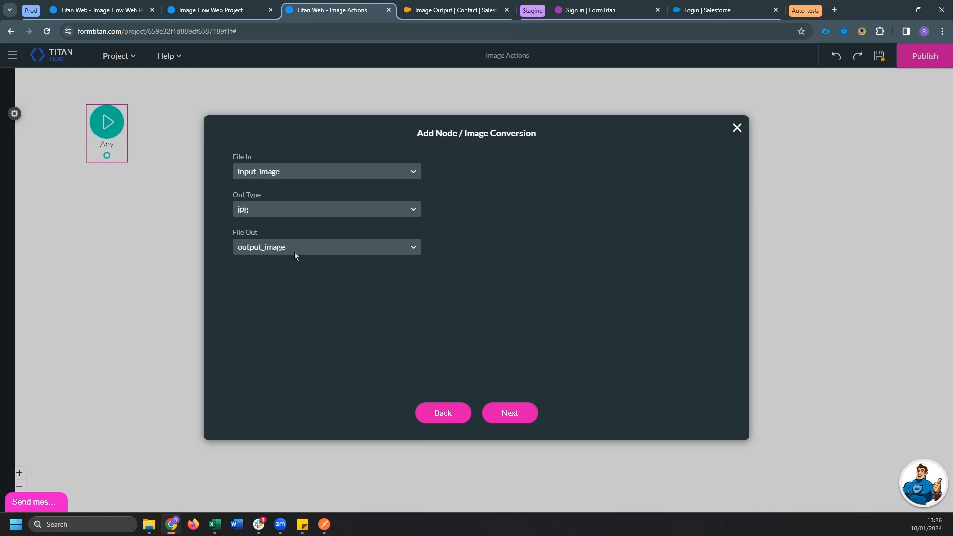
- Insert the conversion node connected to the Push output into Salesforce node, and publish the flow
click(491, 410)
click(497, 416)
drag(216, 221, 394, 263)
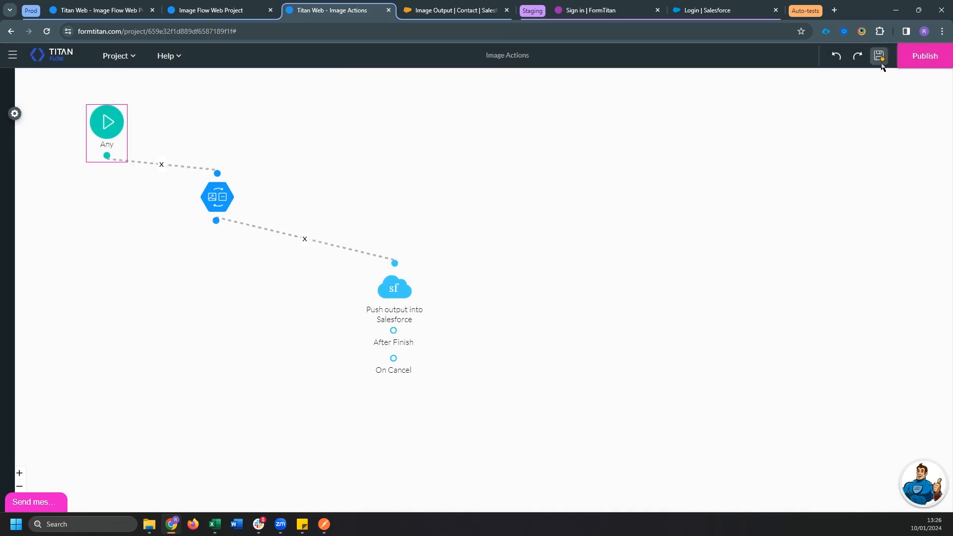
click(910, 62)
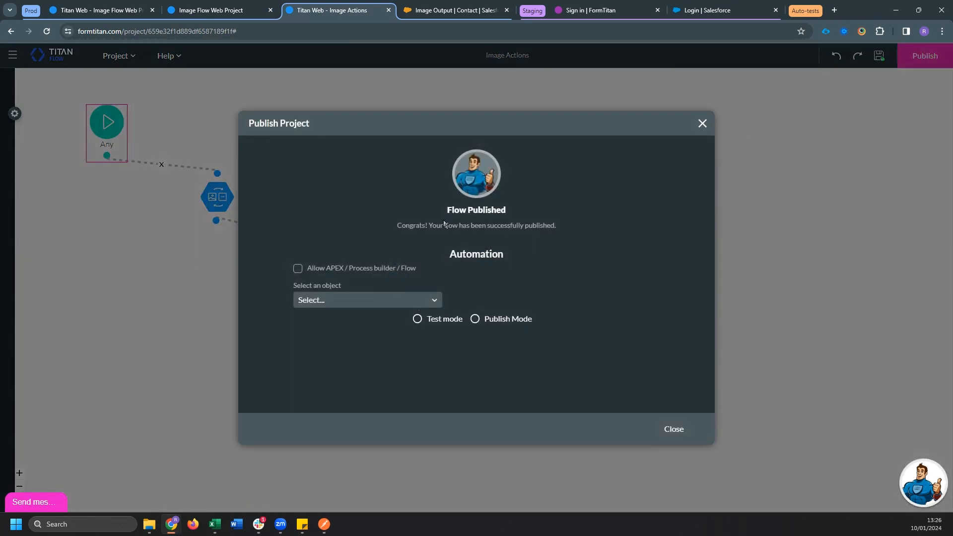
- Call the flow from the web project preview to convert the selected image
click(214, 14)
click(489, 210)
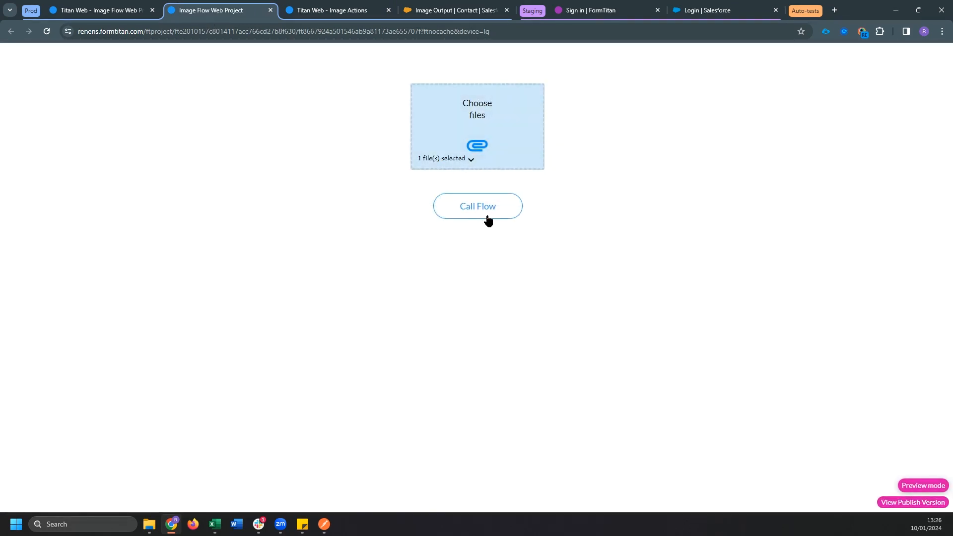
- Refresh the Salesforce contact and open the newest resize_output attachment to check the converted image
click(449, 10)
click(47, 31)
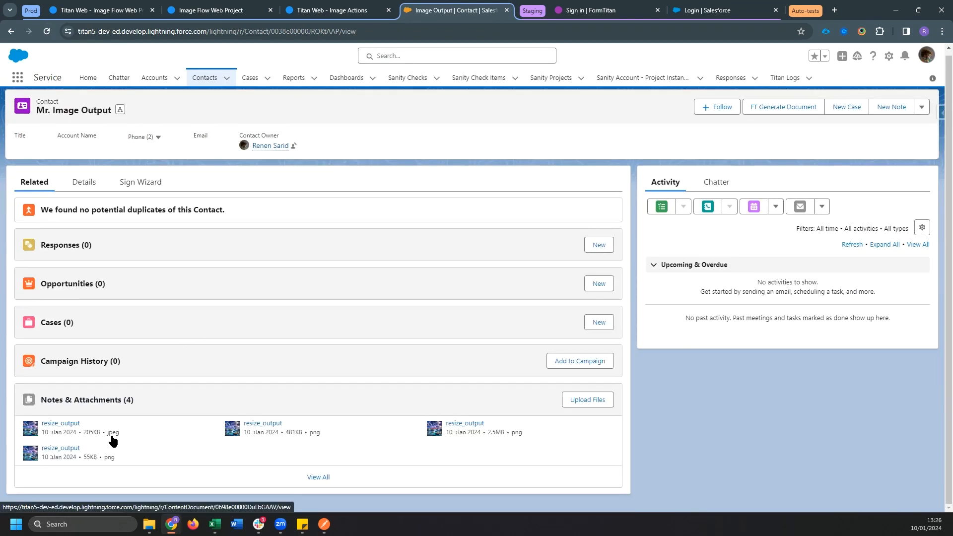
click(59, 428)
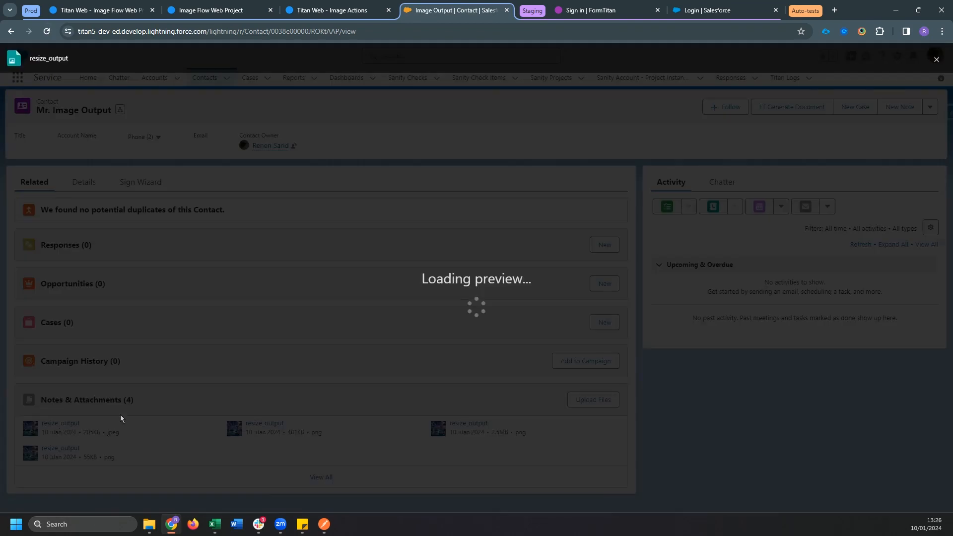